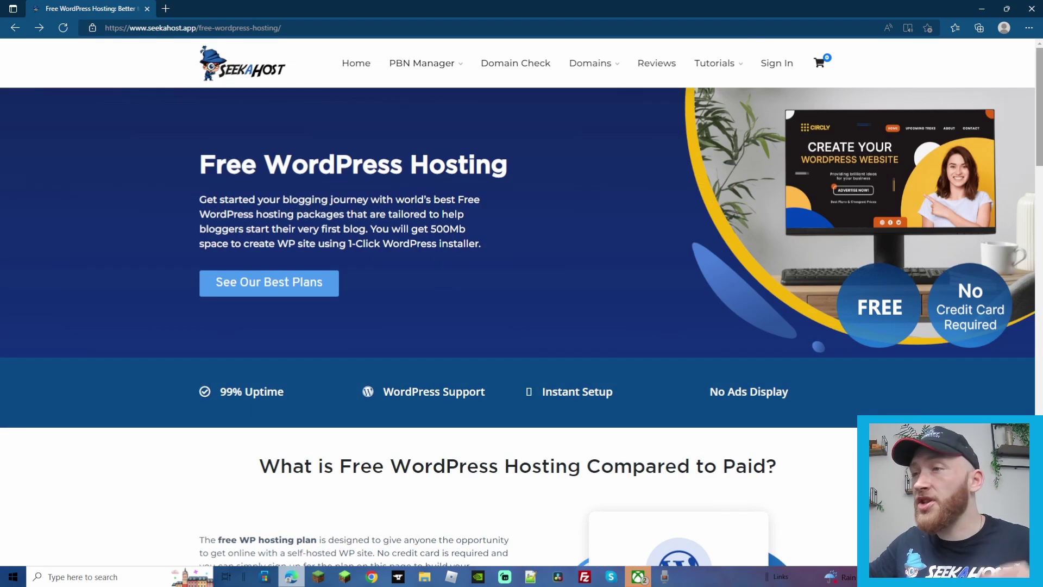
# Order the Free WordPress hosting plan at £0.00/Month and continue through its subscription checkout.
pyautogui.scroll(-10, 1005, 395)
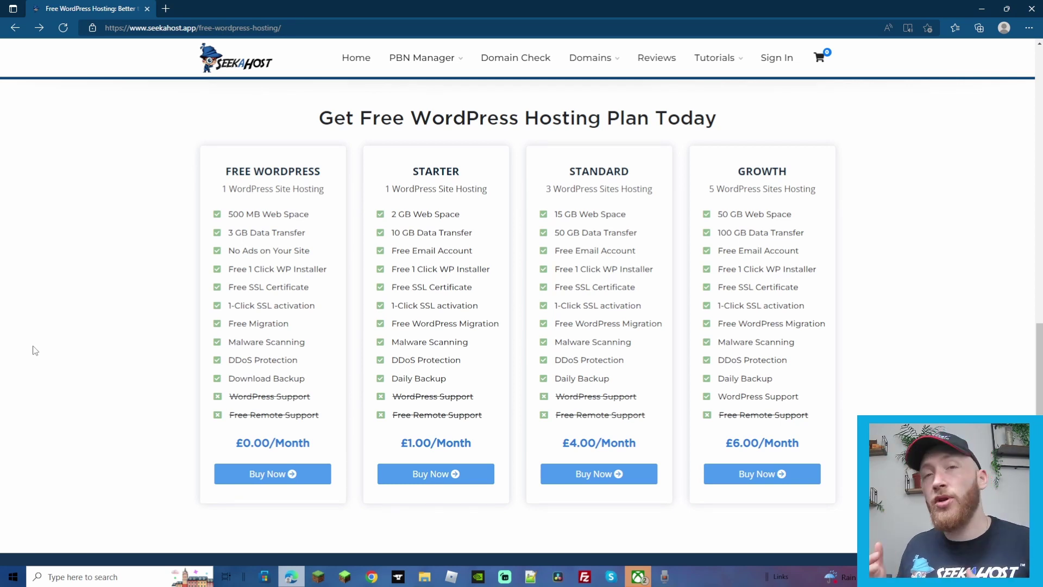
pyautogui.click(279, 476)
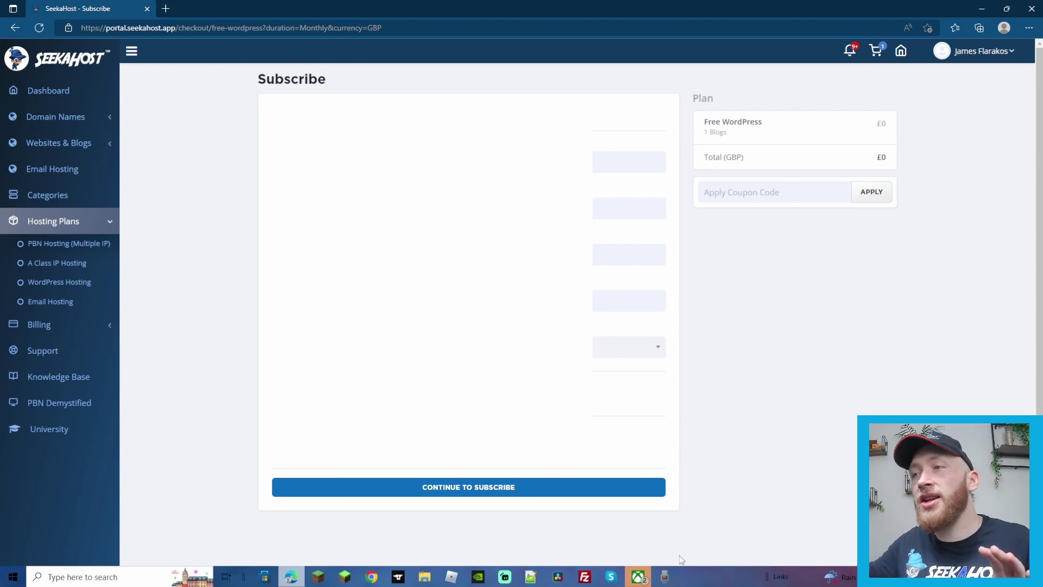
pyautogui.click(535, 494)
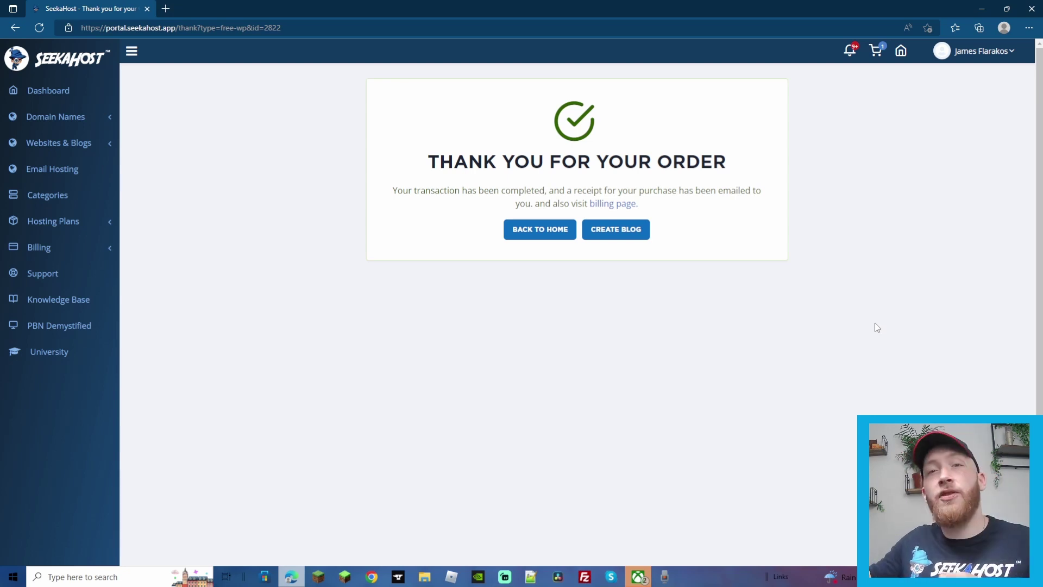
# Go to the WordPress sites overview and open the form for creating a new WordPress site.
pyautogui.hotkey('alt', 'Left')
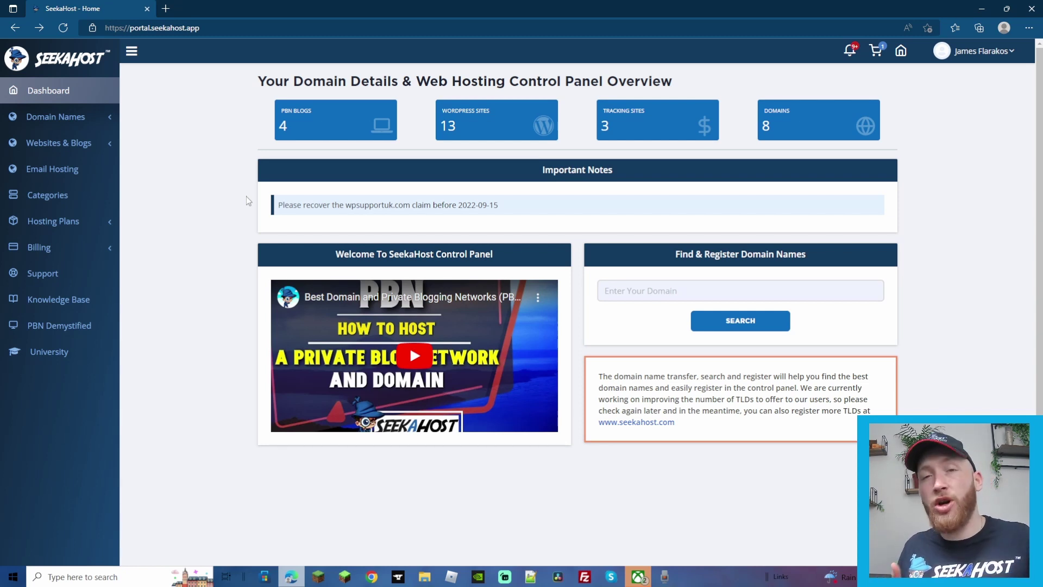
pyautogui.click(500, 134)
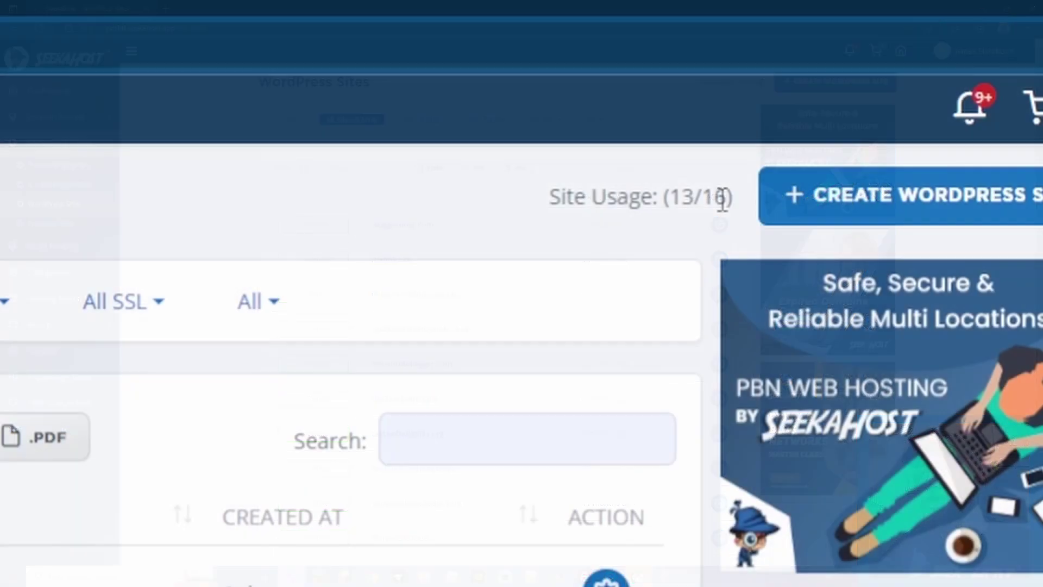
pyautogui.moveTo(761, 82); pyautogui.dragTo(755, 87)
pyautogui.click(674, 244)
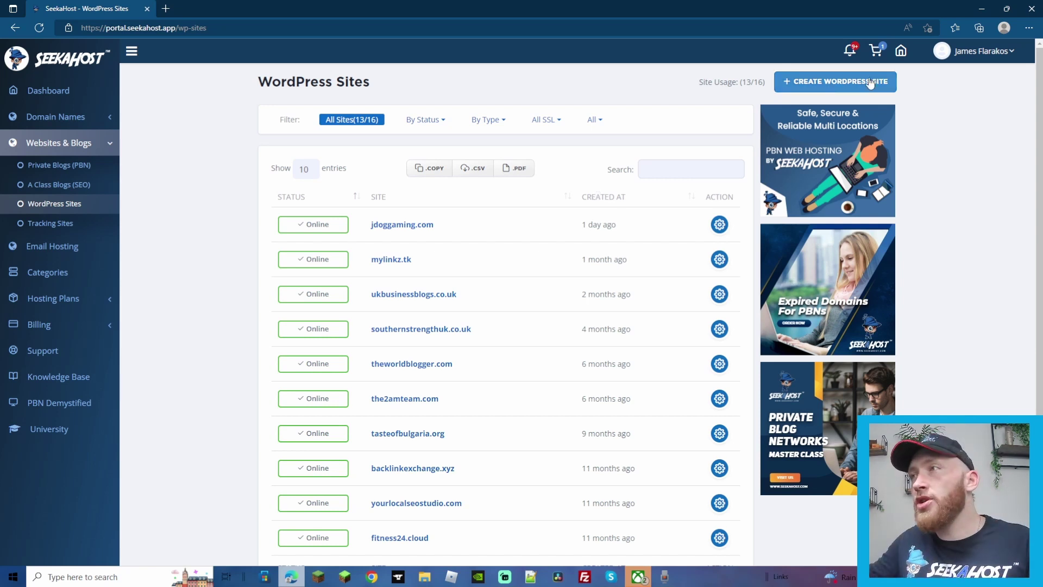
pyautogui.click(839, 88)
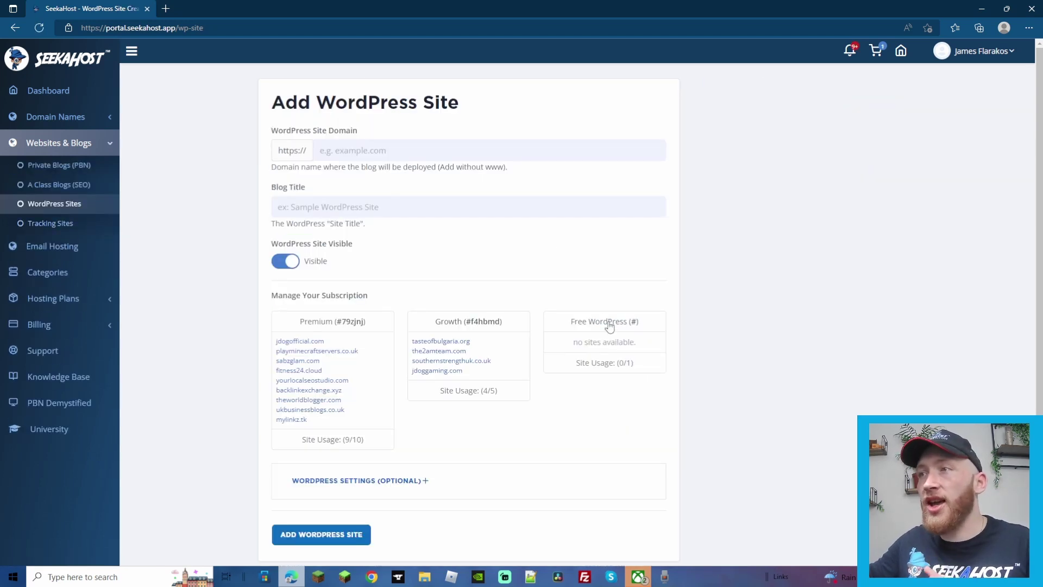
# Fill in the site domain mydanceshift.com and blog title Dance Shift Bookings, and assign the site to the Free WordPress subscription.
pyautogui.rightClick(339, 153)
pyautogui.click(372, 260)
pyautogui.rightClick(449, 210)
pyautogui.click(481, 317)
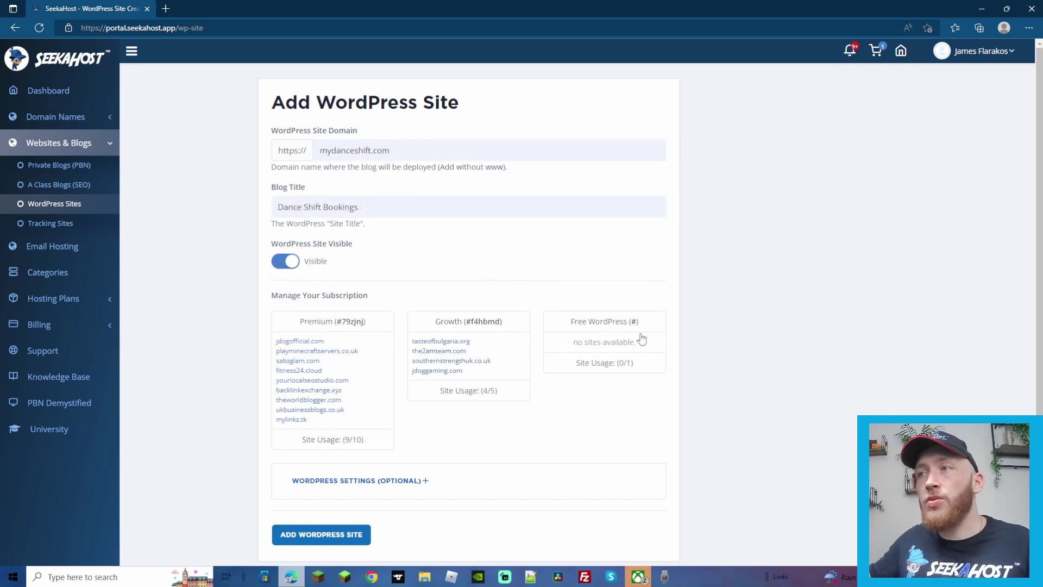
pyautogui.click(586, 366)
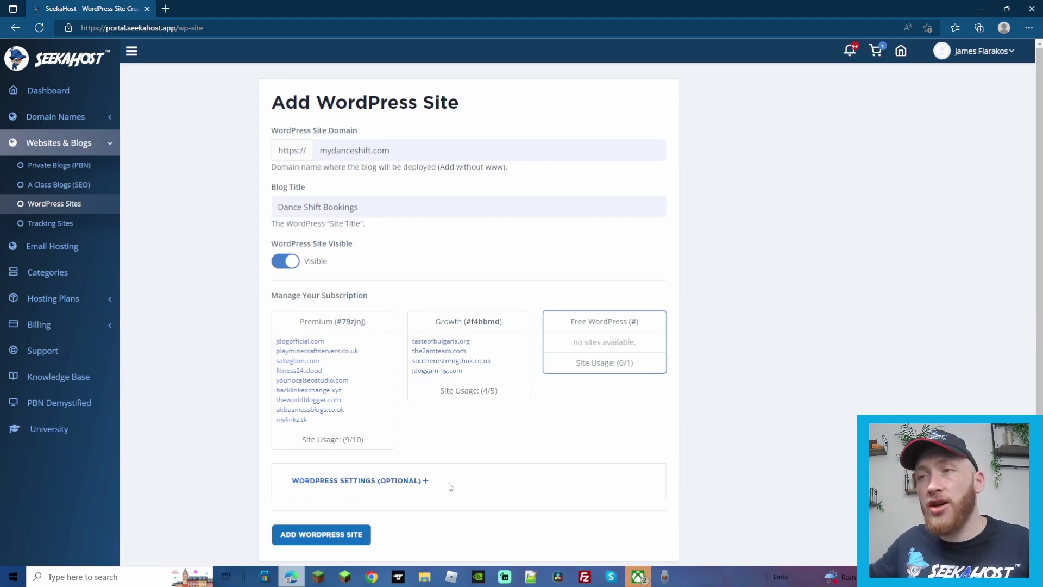
# Expand the optional WordPress settings, toggle the SERPlease plugin, and add the WordPress site.
pyautogui.click(421, 482)
pyautogui.scroll(-8, 424, 454)
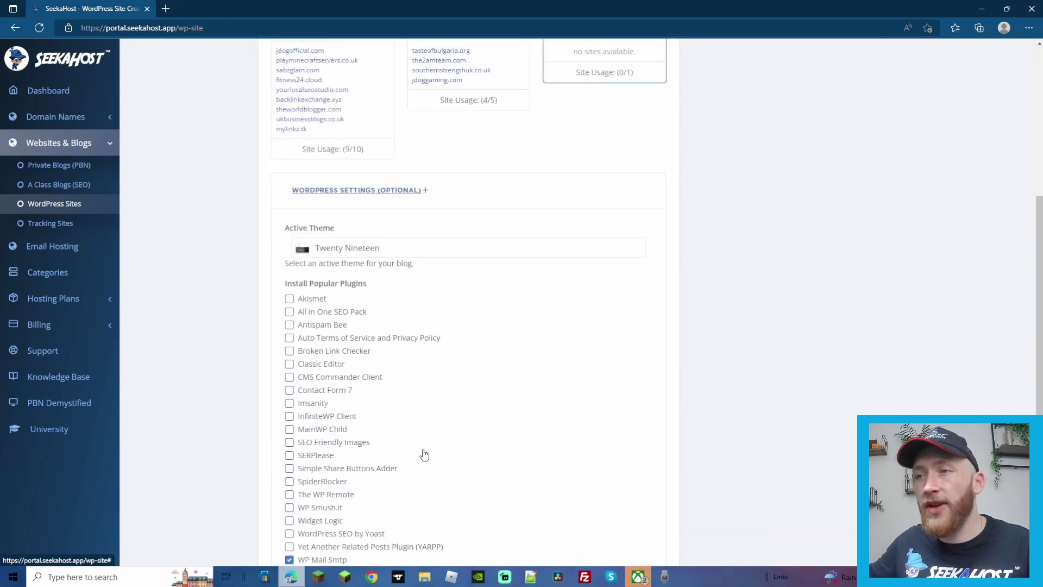
pyautogui.scroll(1, 465, 377)
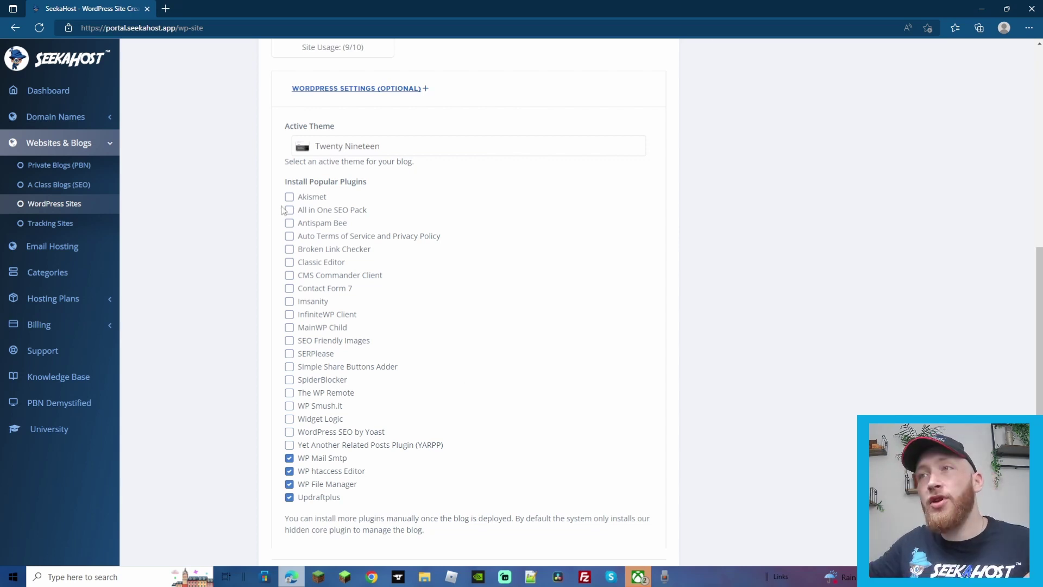
pyautogui.click(290, 354)
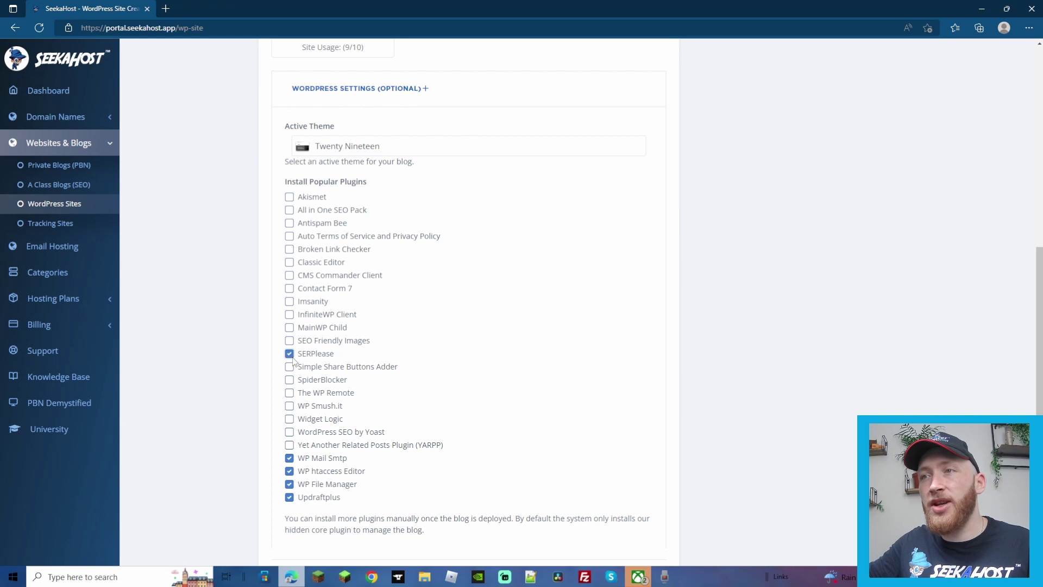
pyautogui.scroll(-2, 291, 359)
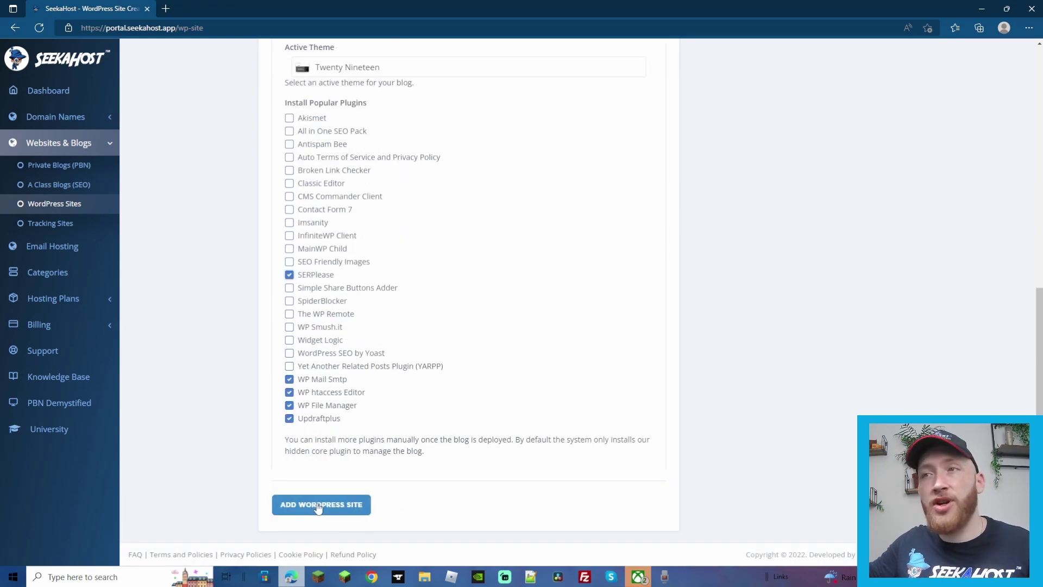
pyautogui.click(290, 276)
pyautogui.click(321, 505)
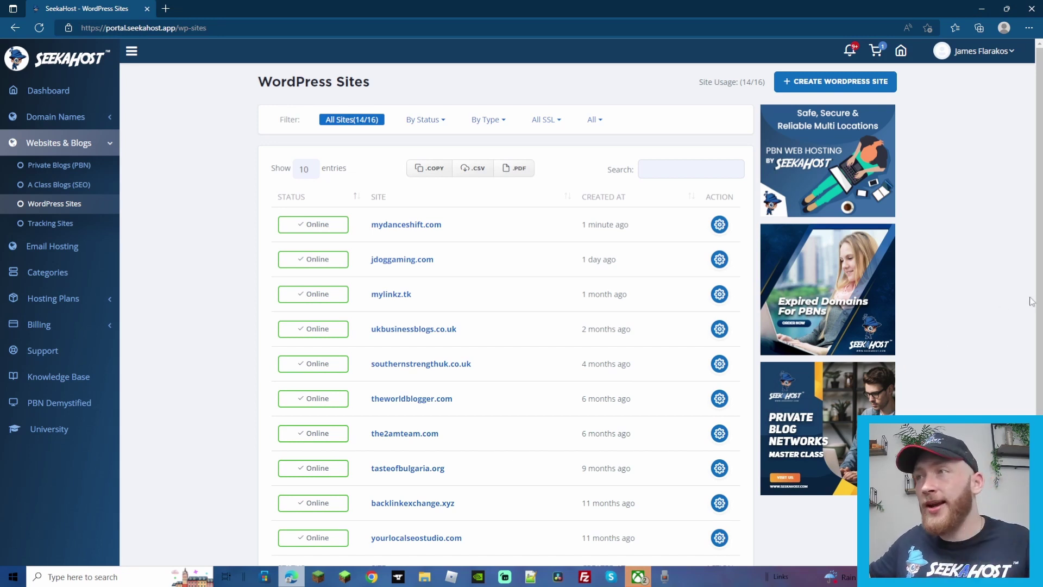
# Open the site info for mydanceshift.com, and open the same domain's management page in the second browser tab.
pyautogui.click(722, 228)
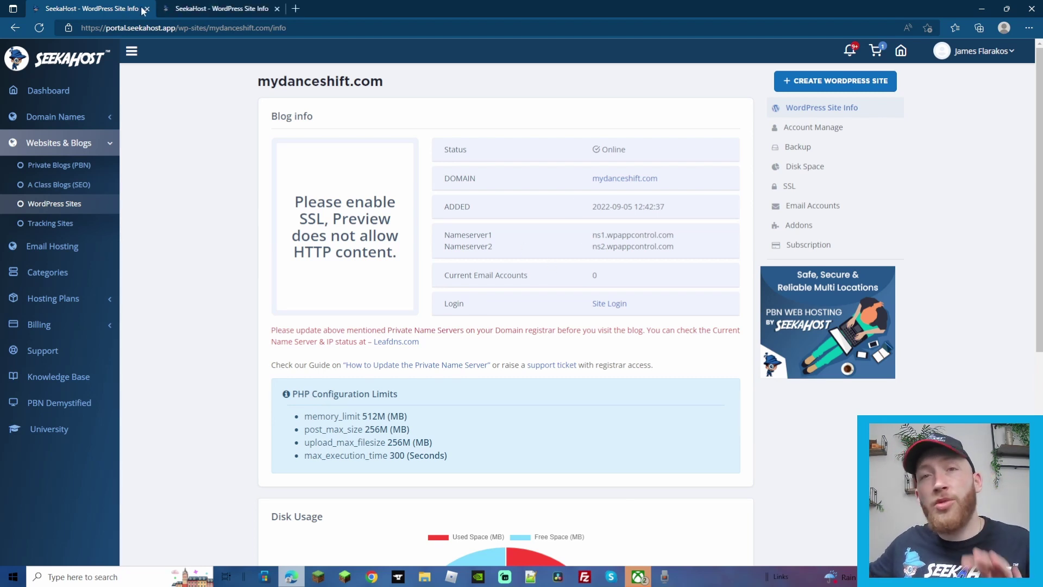
pyautogui.click(215, 9)
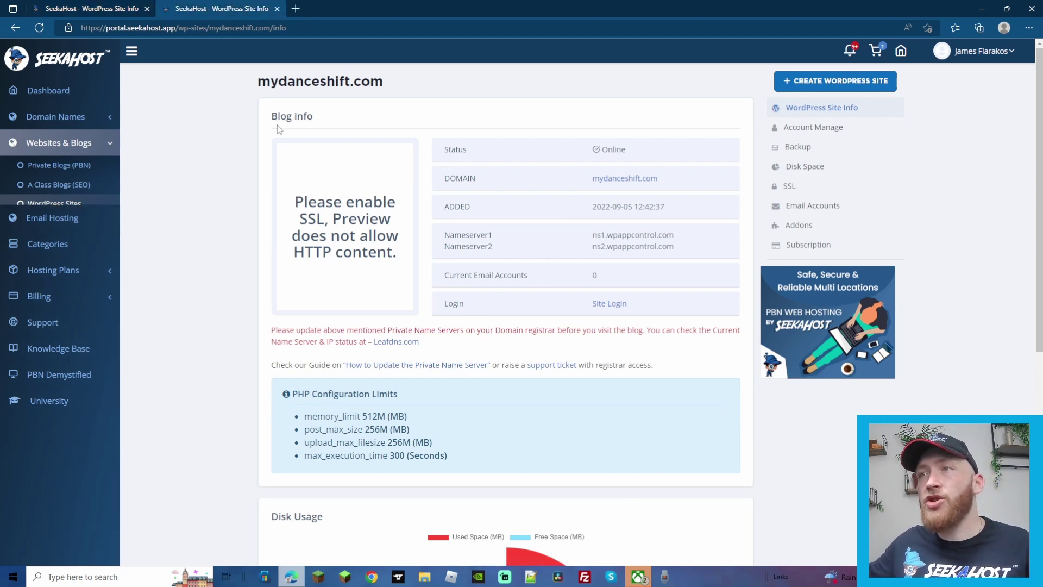
pyautogui.click(44, 91)
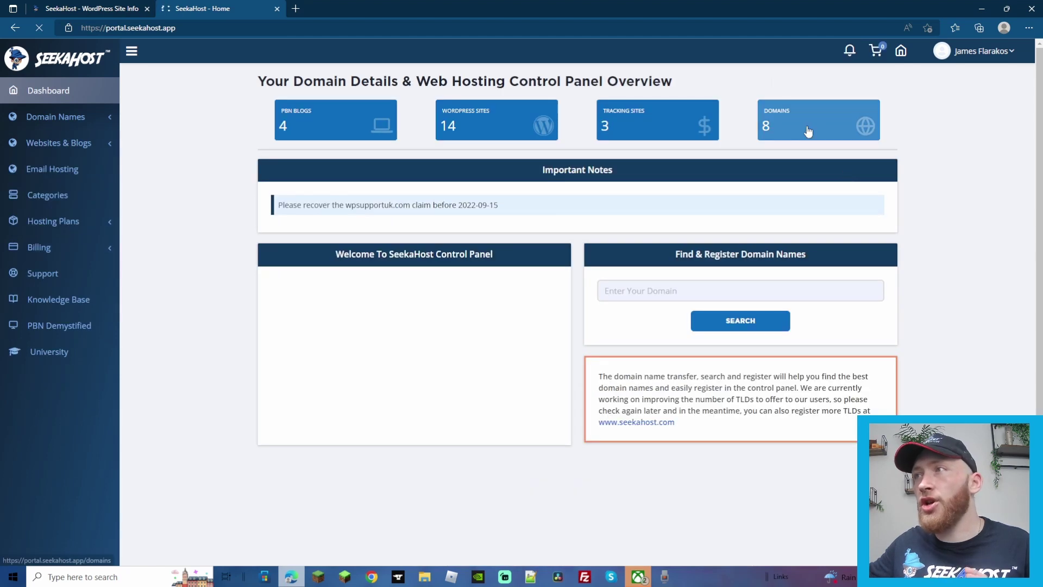
pyautogui.click(808, 132)
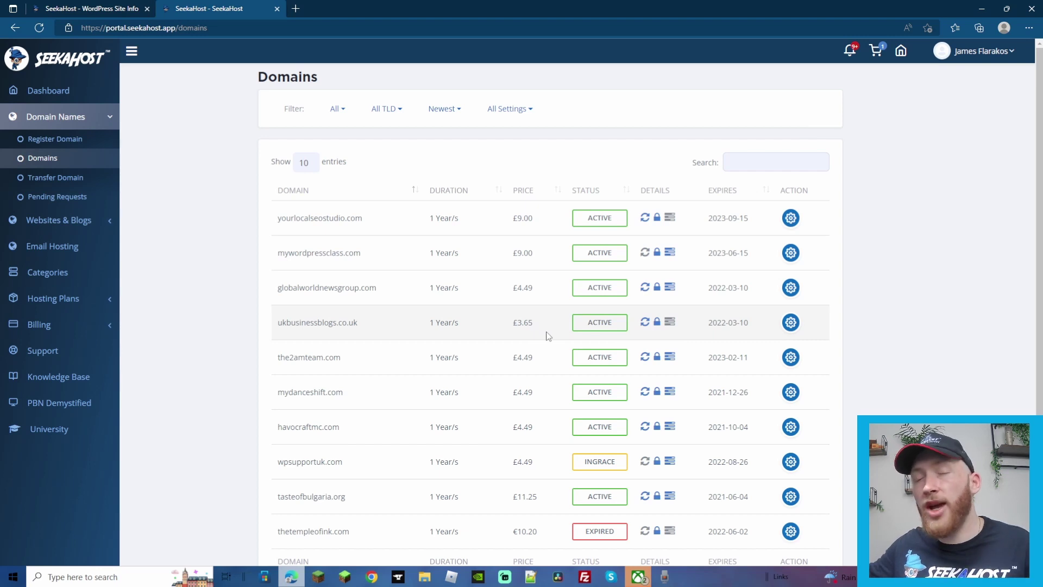
pyautogui.scroll(-3, 442, 396)
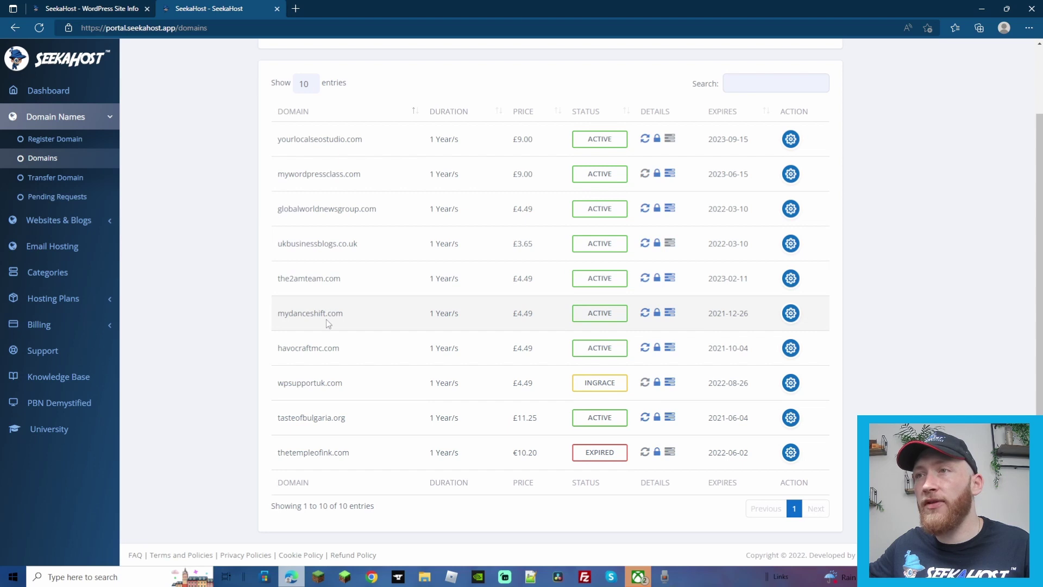
pyautogui.click(793, 315)
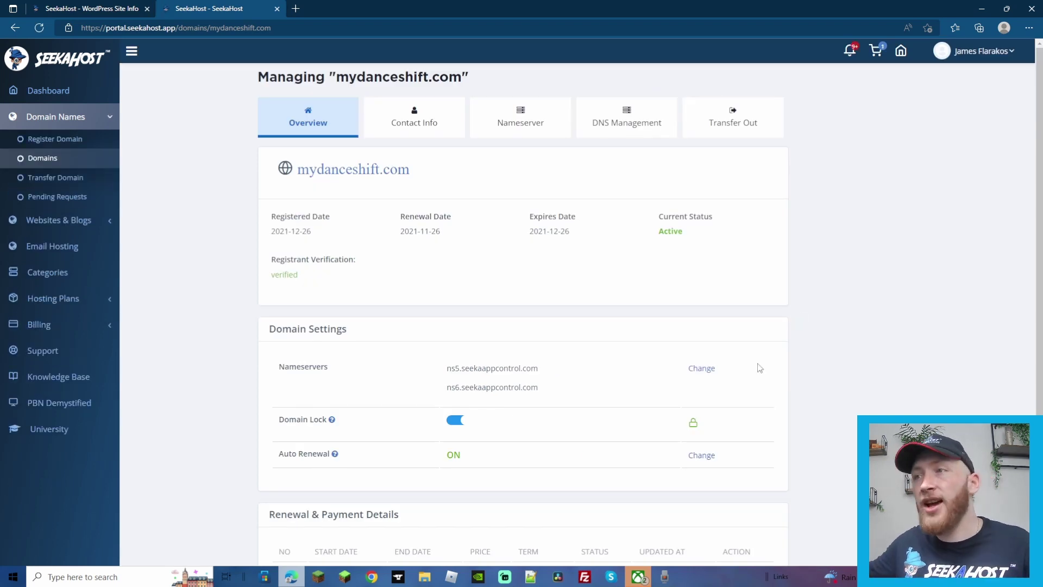
# Compare the domain's current nameservers with the nameservers listed in the WordPress site info.
pyautogui.moveTo(447, 367); pyautogui.dragTo(545, 367)
pyautogui.click(595, 391)
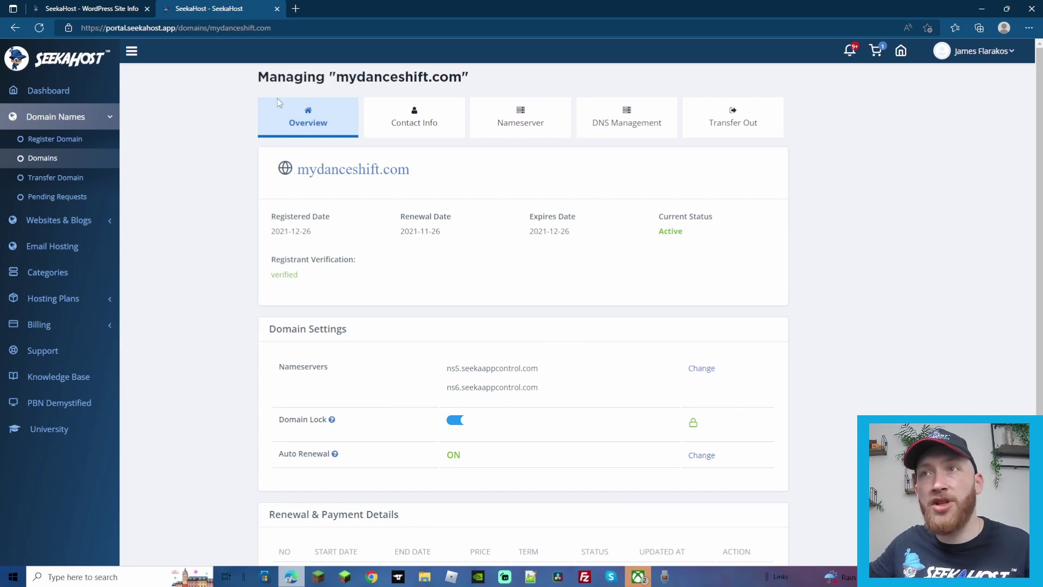
pyautogui.hotkey('ctrl', 'shift', 'Tab')
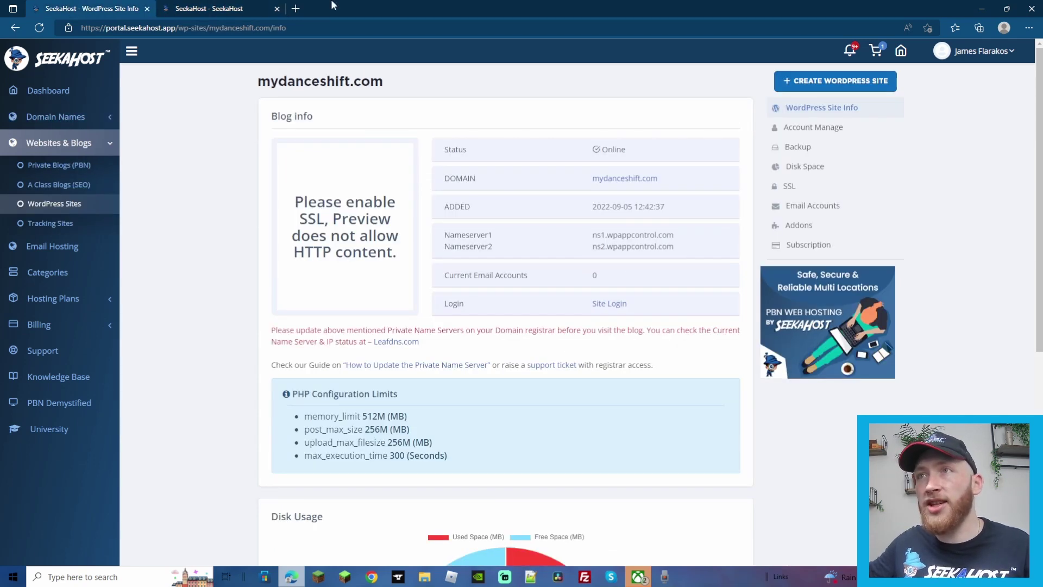
pyautogui.click(213, 13)
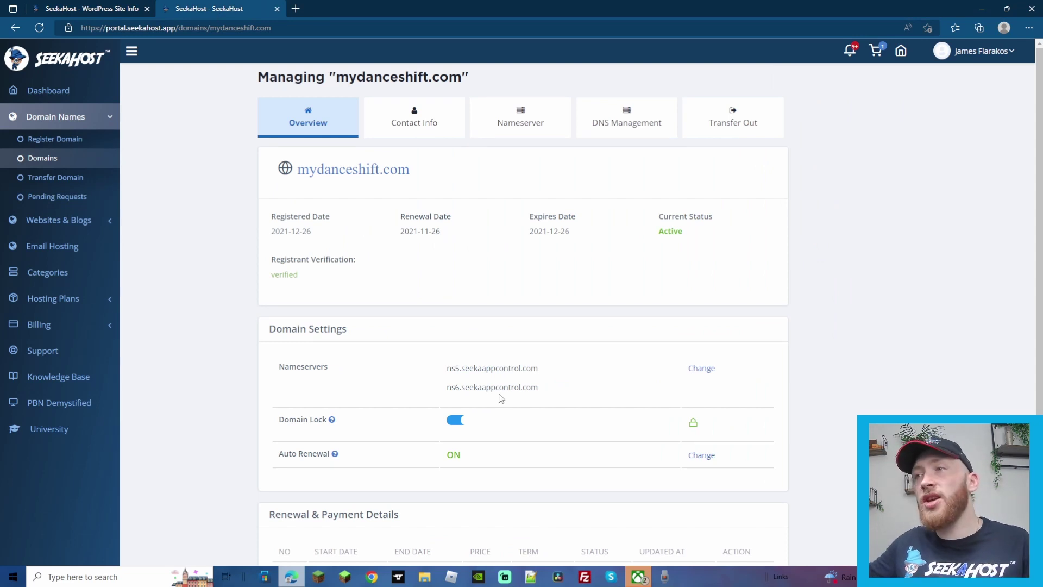
# Turn off the domain lock, and choose default nameservers in the nameserver settings while declining to delete the current ones.
pyautogui.click(456, 421)
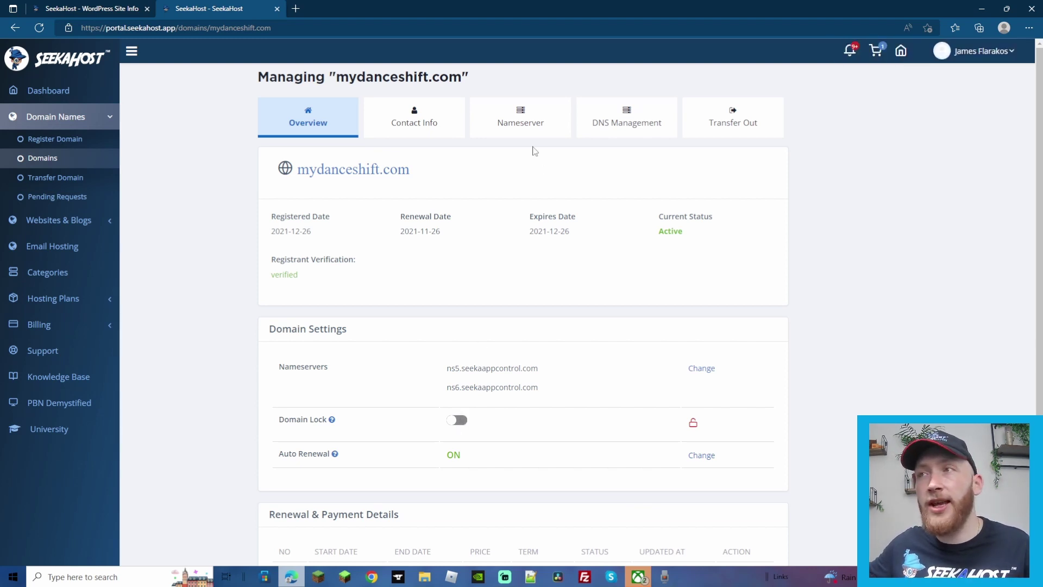
pyautogui.click(518, 133)
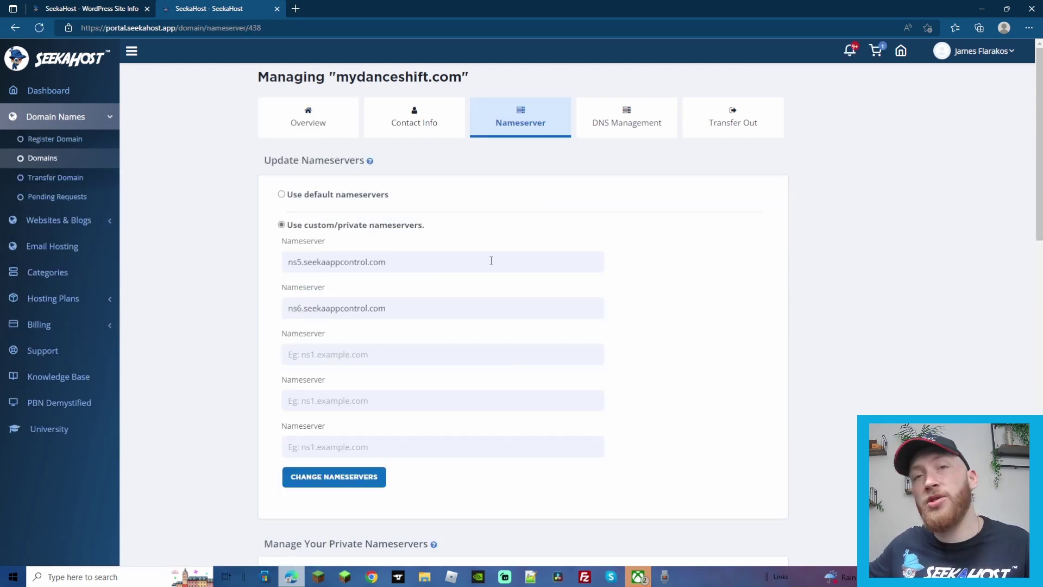
pyautogui.click(282, 195)
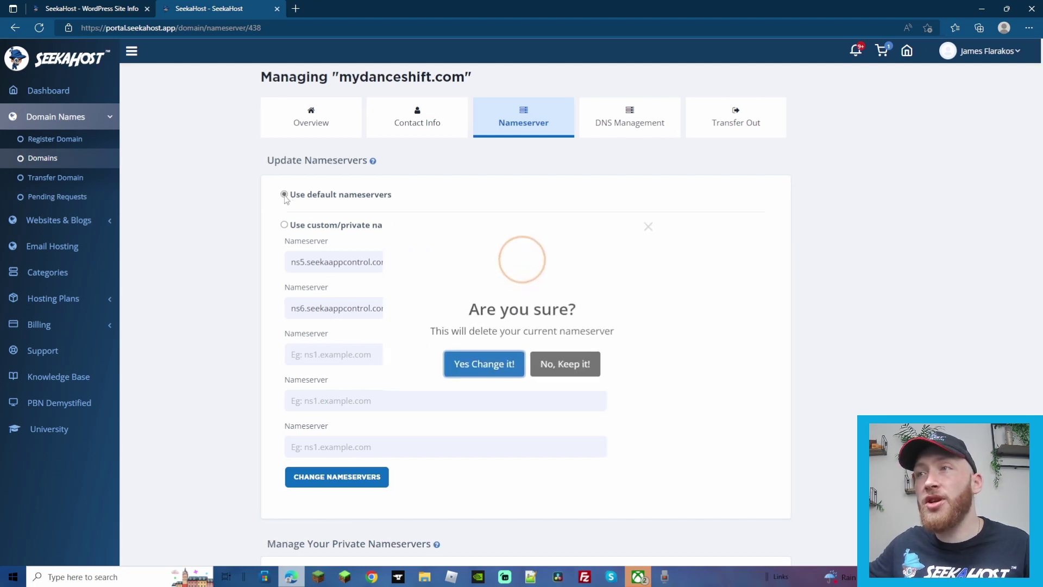
pyautogui.click(573, 365)
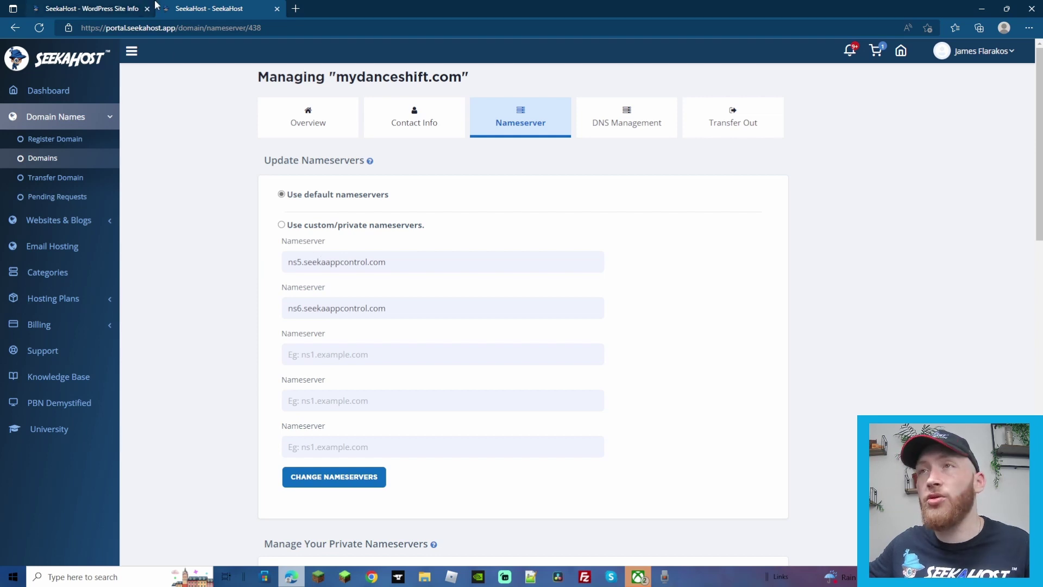
# Copy ns1.wpappcontrol.com from the site info and replace the domain's first nameserver with it.
pyautogui.click(90, 9)
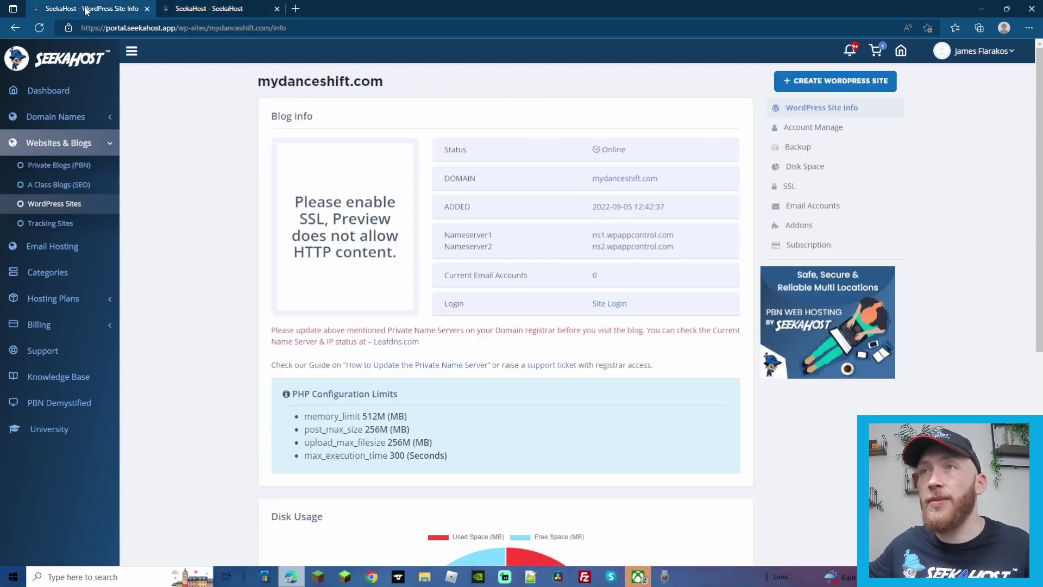
pyautogui.click(622, 235)
pyautogui.click(218, 8)
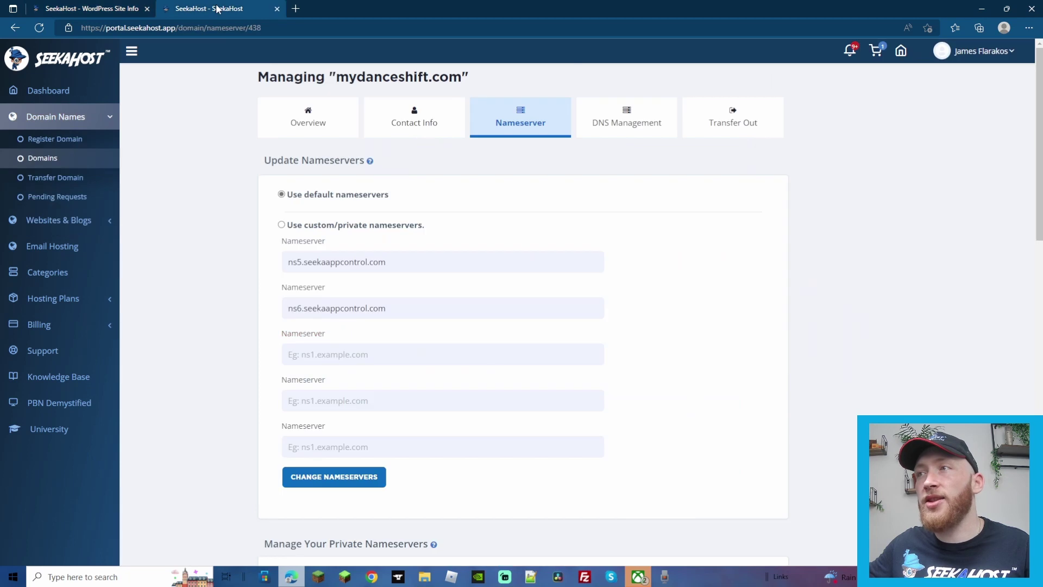
pyautogui.doubleClick(296, 263)
pyautogui.hotkey('ctrl', 'a')
pyautogui.rightClick(298, 262)
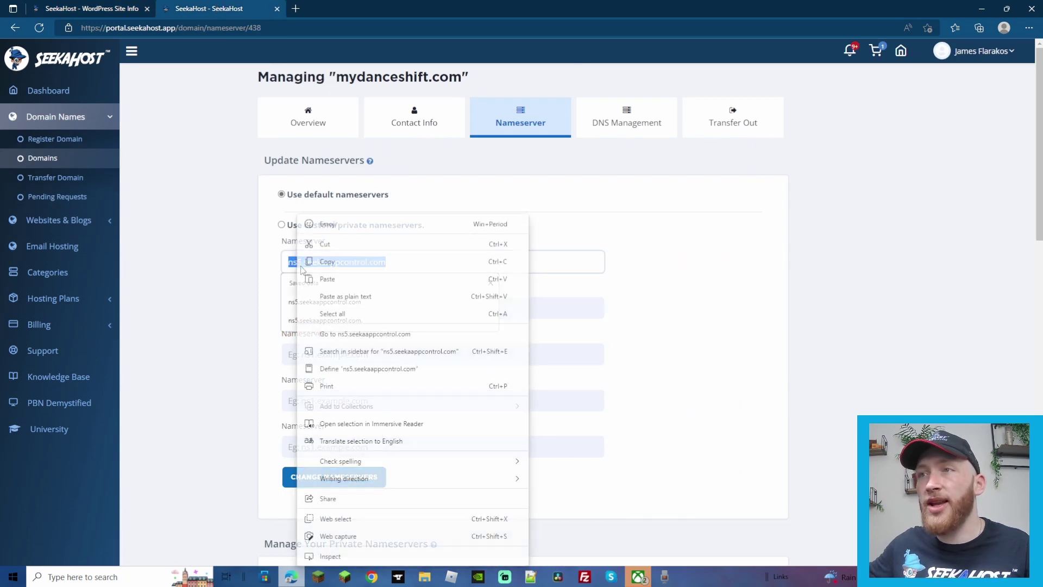
pyautogui.click(326, 275)
pyautogui.click(467, 248)
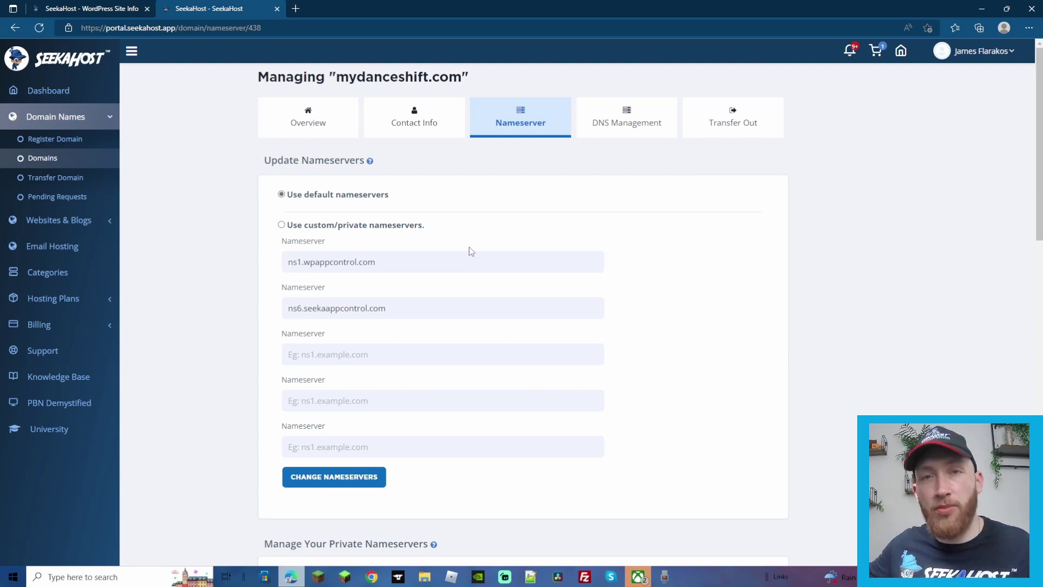
# Replace the domain's second nameserver with ns2.wpappcontrol.com copied from the site info, and submit the nameserver change.
pyautogui.click(633, 246)
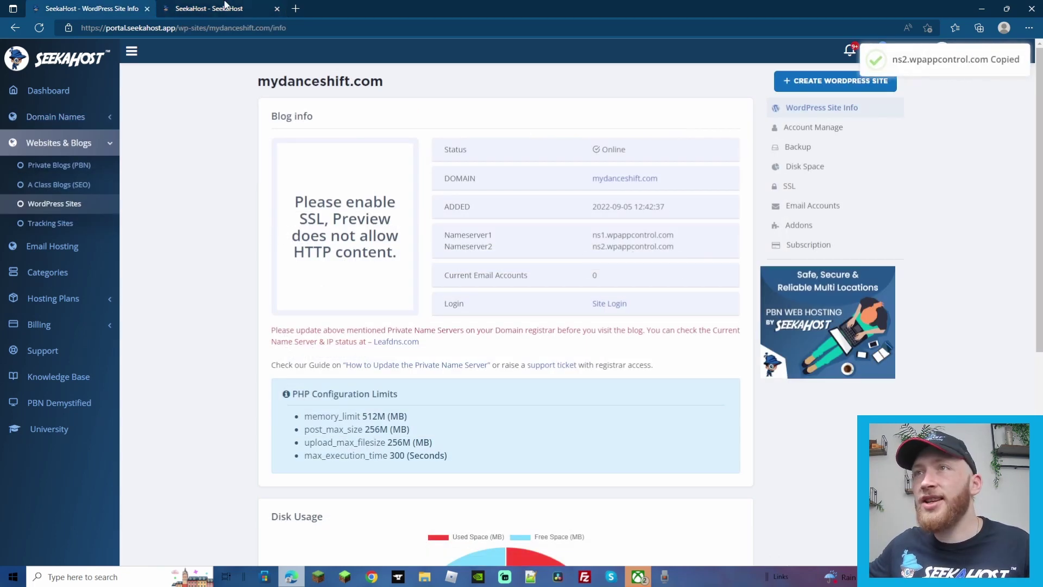
pyautogui.click(226, 6)
pyautogui.tripleClick(333, 303)
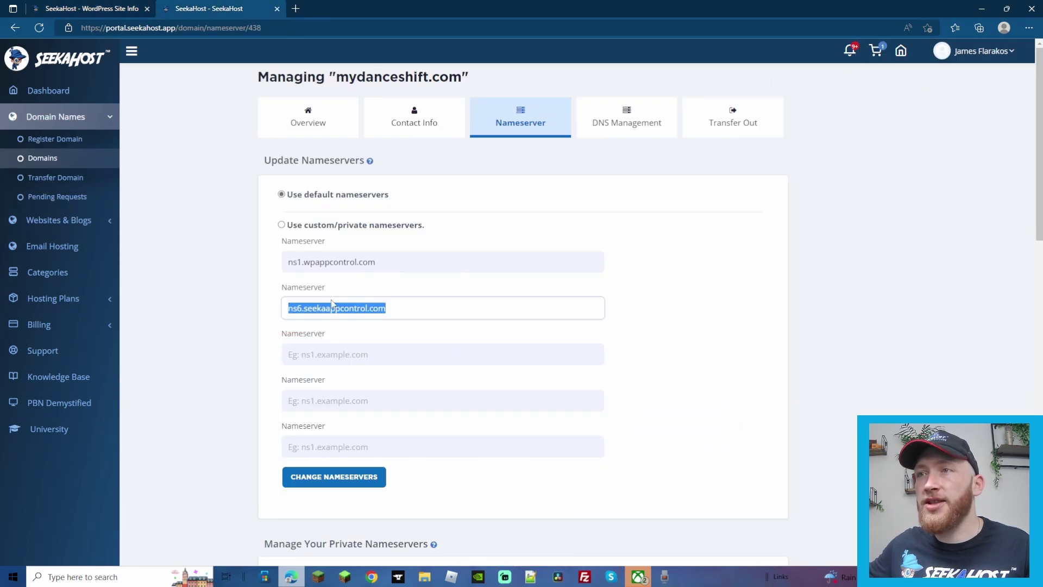
pyautogui.rightClick(333, 303)
pyautogui.click(392, 279)
pyautogui.click(677, 290)
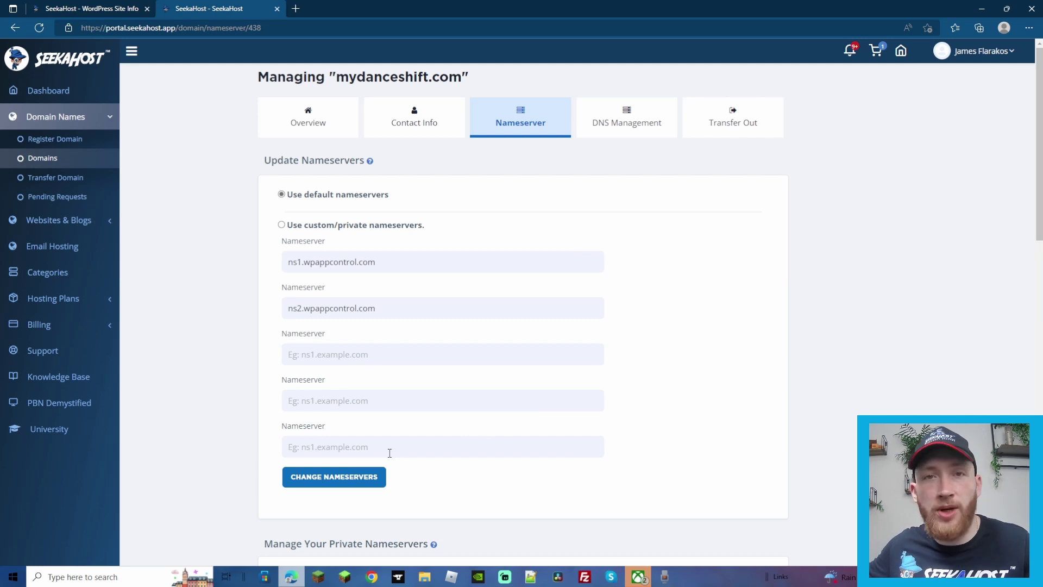
pyautogui.click(339, 478)
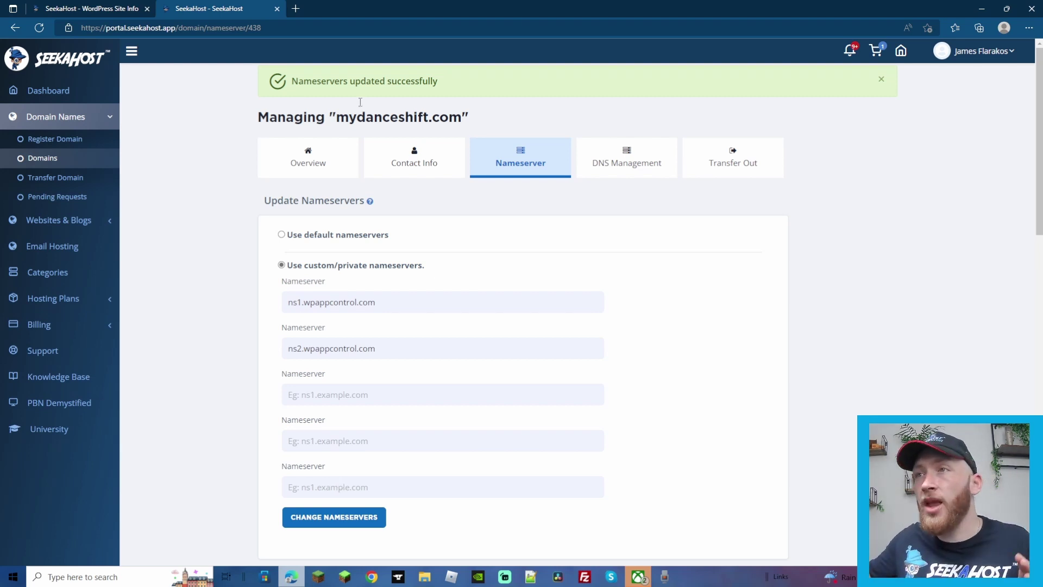
# Turn the domain lock back on in the overview settings of mydanceshift.com.
pyautogui.click(277, 168)
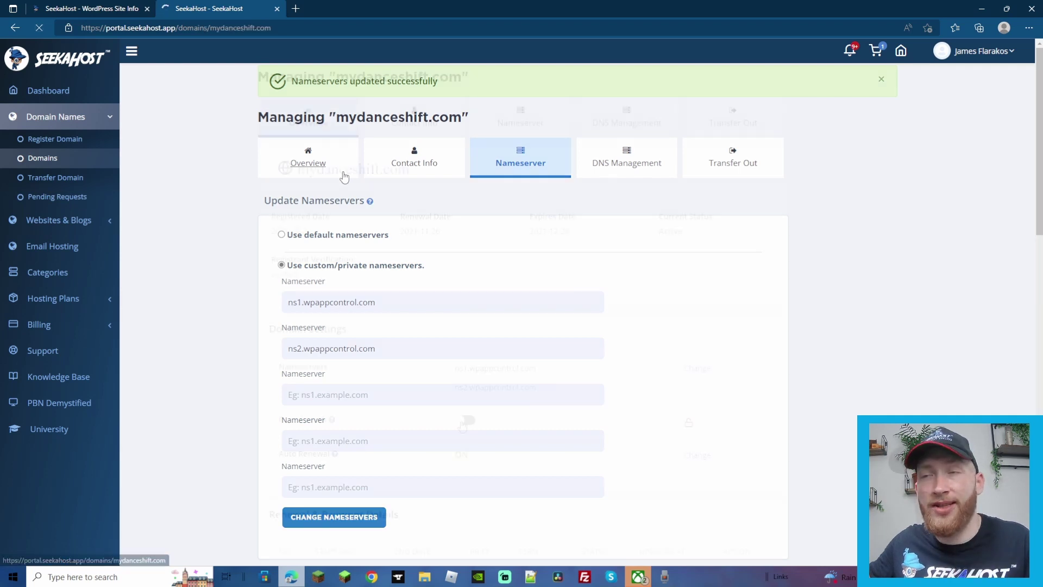
pyautogui.click(464, 421)
# Check the nameserver and IP status of mydanceshift.com in the Leaf DNS report linked from the WordPress site info, and close the report.
pyautogui.hotkey('ctrl', 'shift', 'Tab')
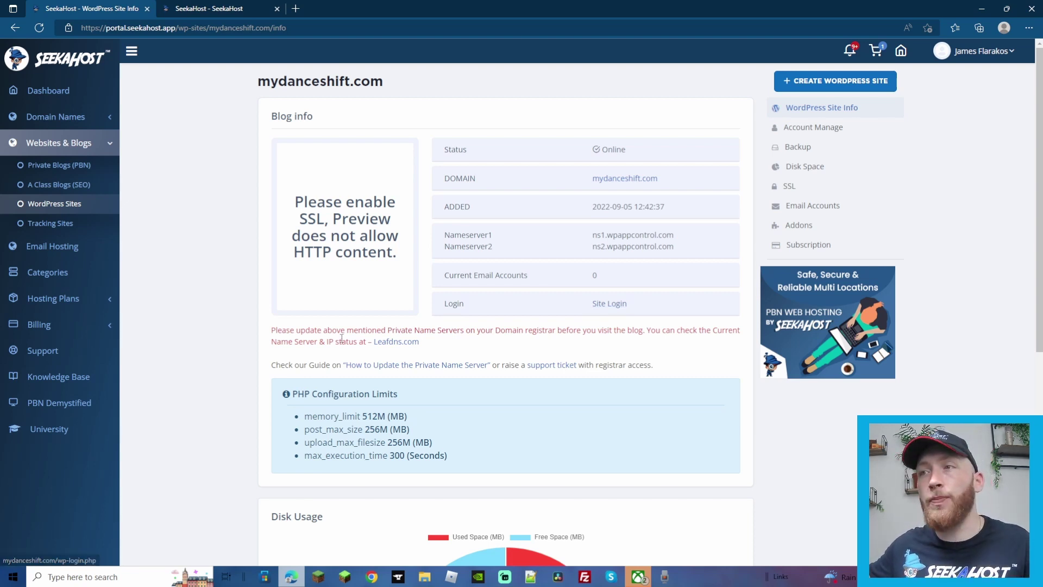
pyautogui.click(407, 342)
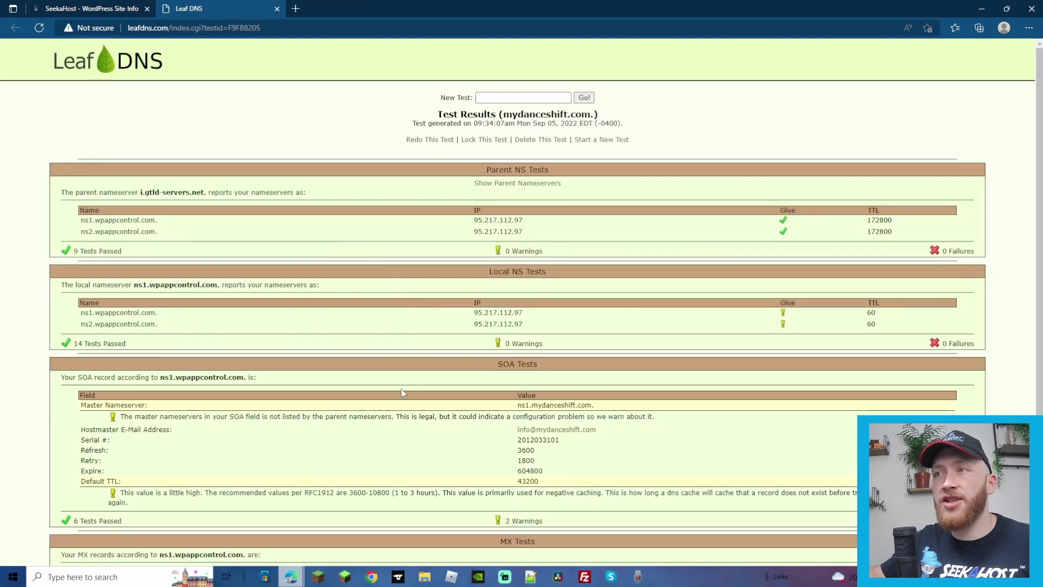
pyautogui.scroll(-3, 191, 364)
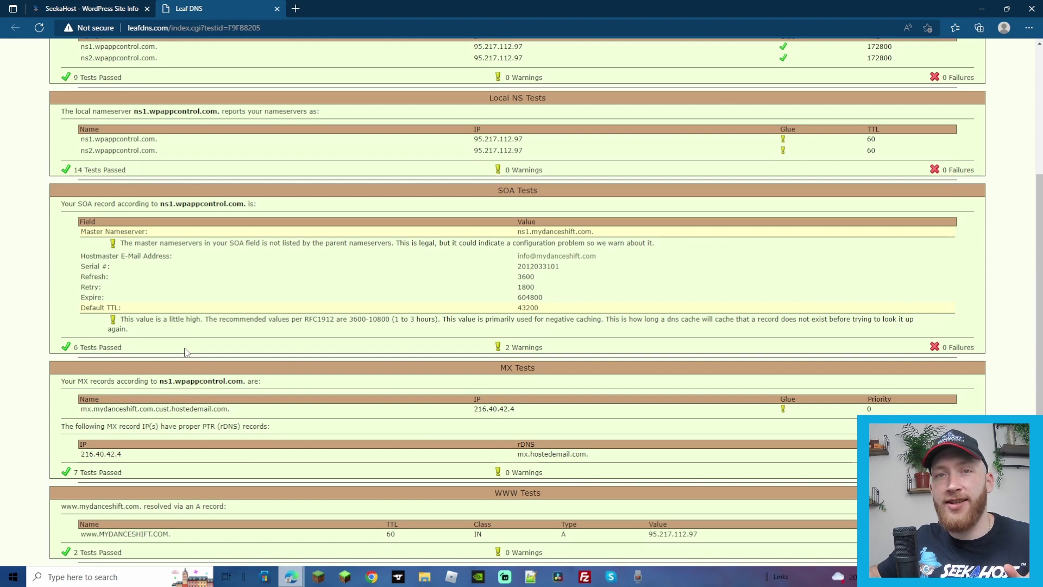
pyautogui.hotkey('ctrl', 'w')
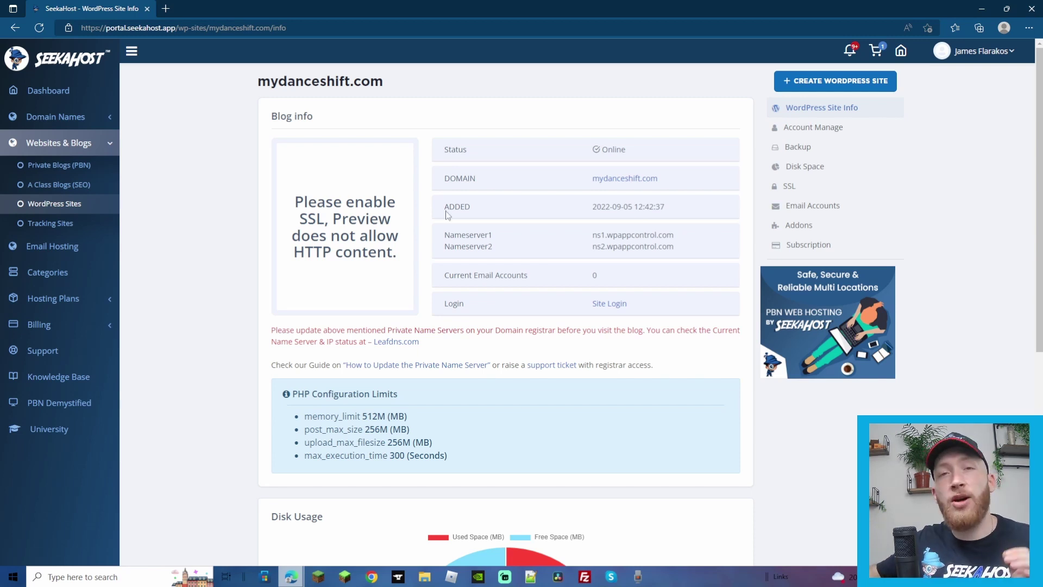
# Enable the SSL certificate for the mydanceshift.com WordPress site.
pyautogui.click(785, 187)
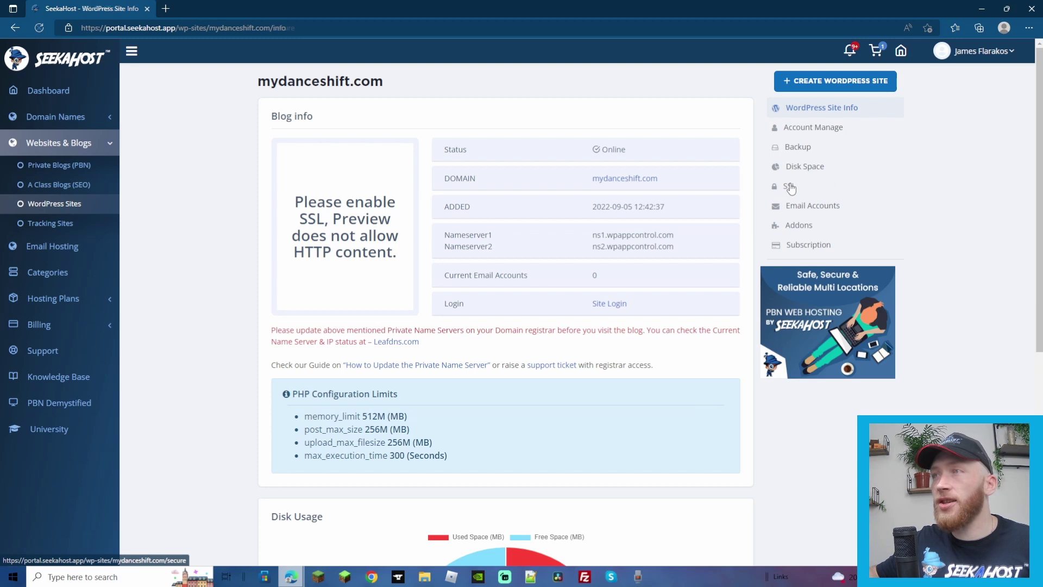
pyautogui.click(286, 158)
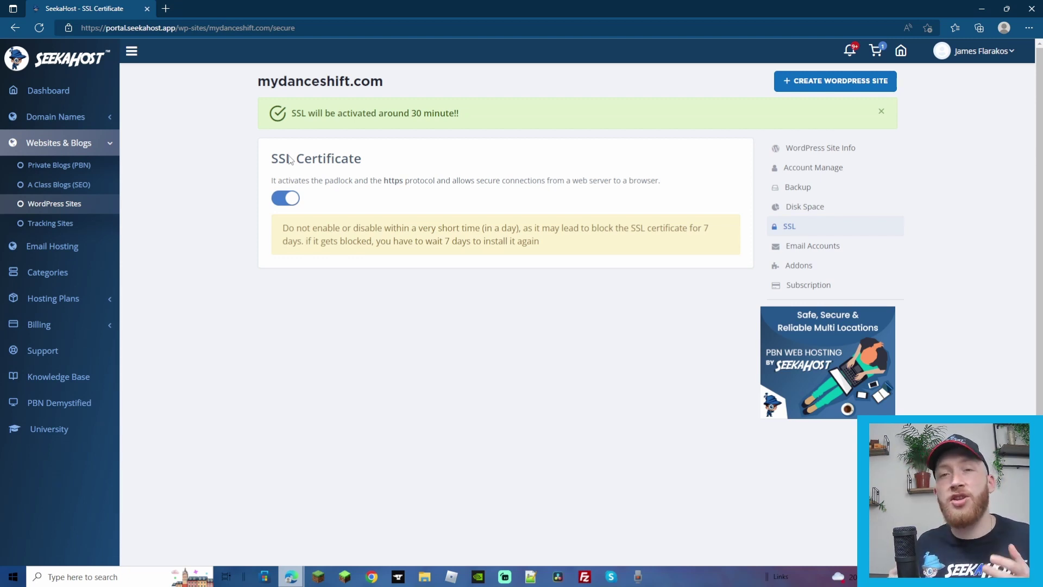
# Return to the WordPress site info and open the live mydanceshift.com website from its domain link.
pyautogui.click(832, 153)
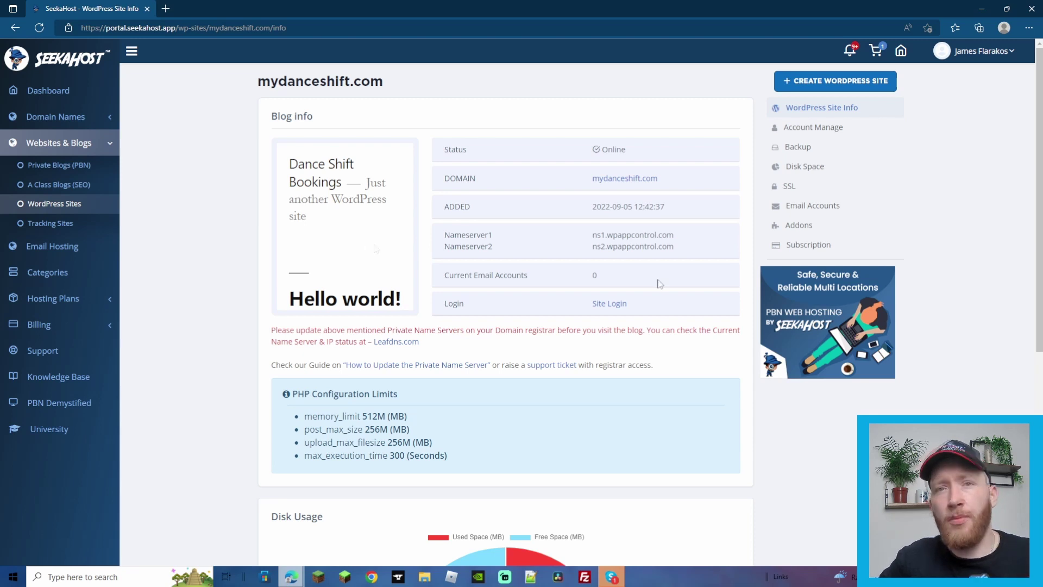
pyautogui.click(608, 304)
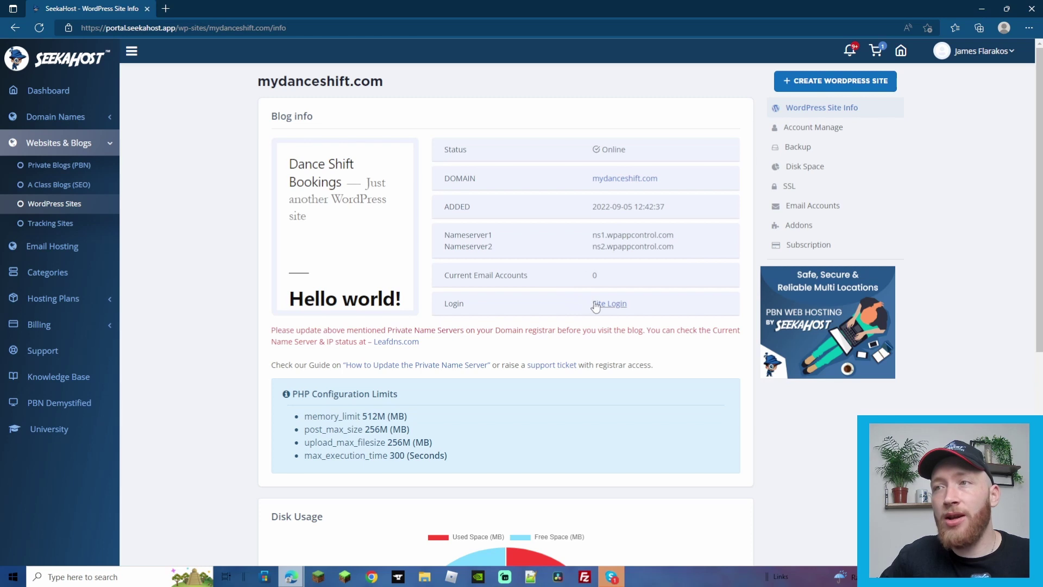
pyautogui.click(615, 178)
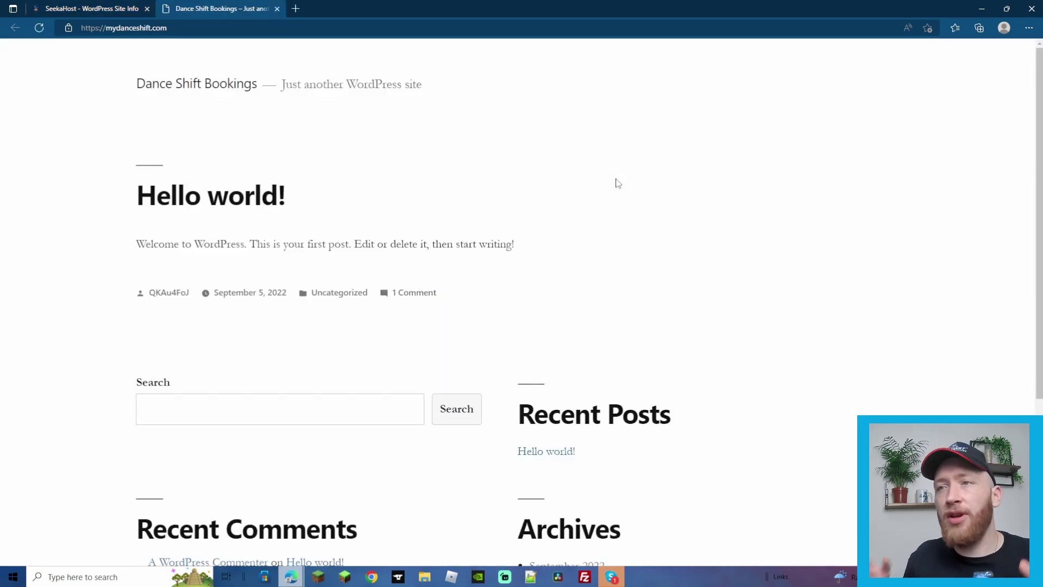